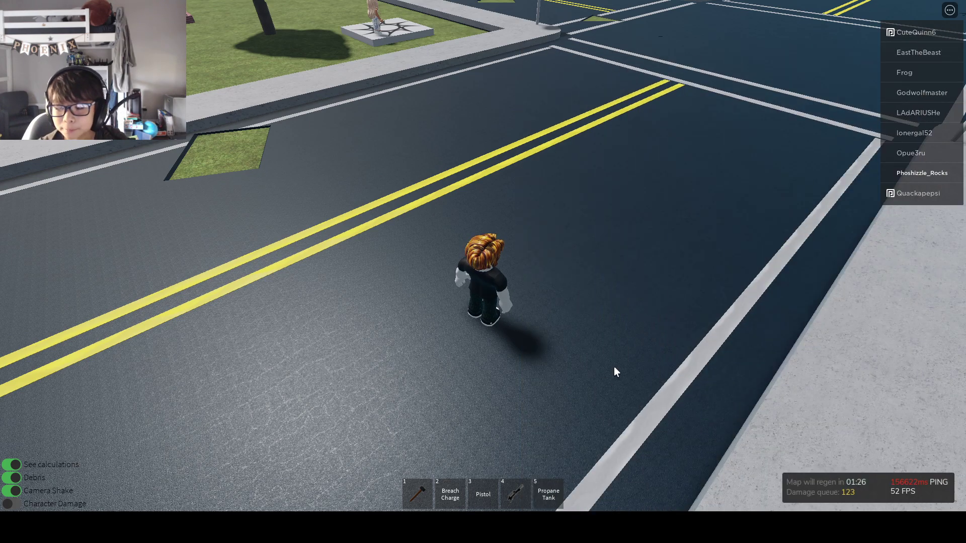
Run down the cracked road across the intersection, past the brick mailbox and speed limit sign
key(w)
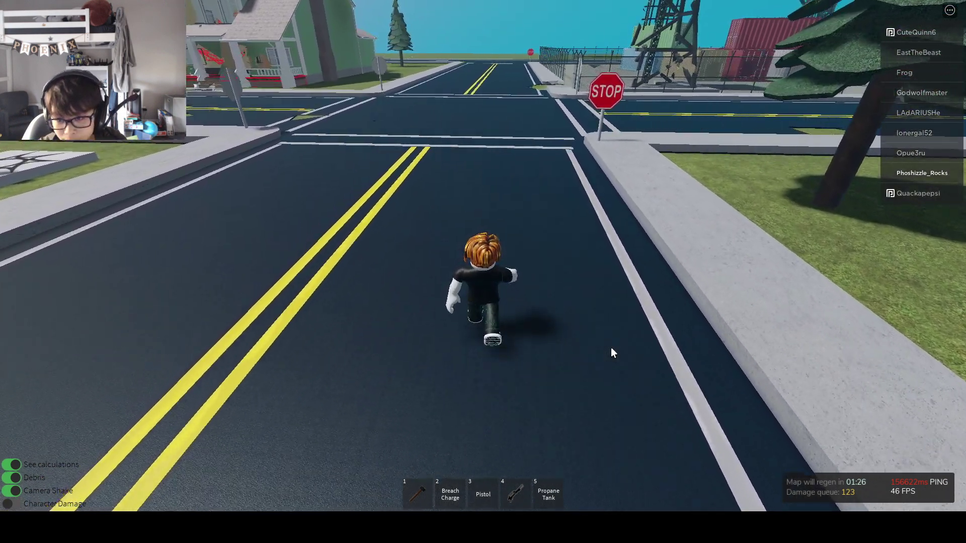
key(w)
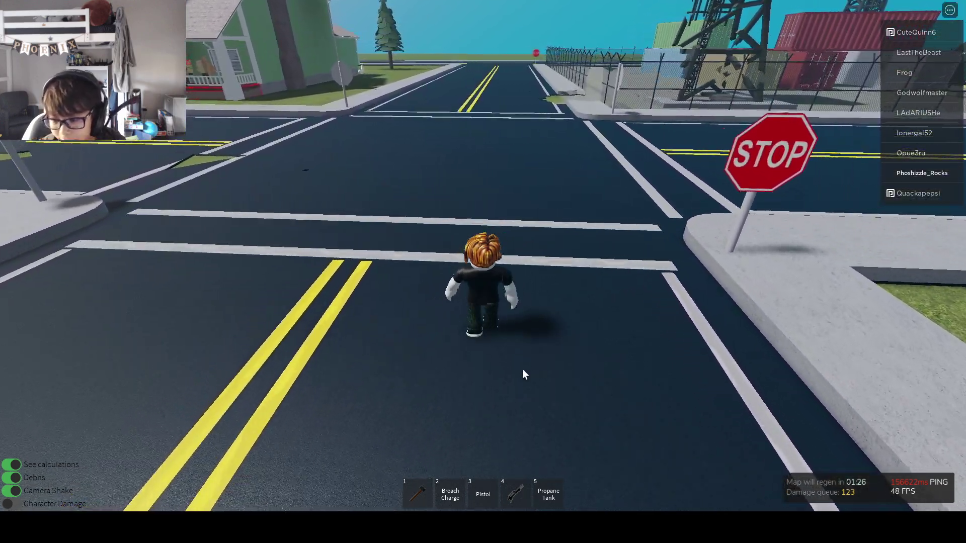
key(w)
drag(483, 373, 493, 354)
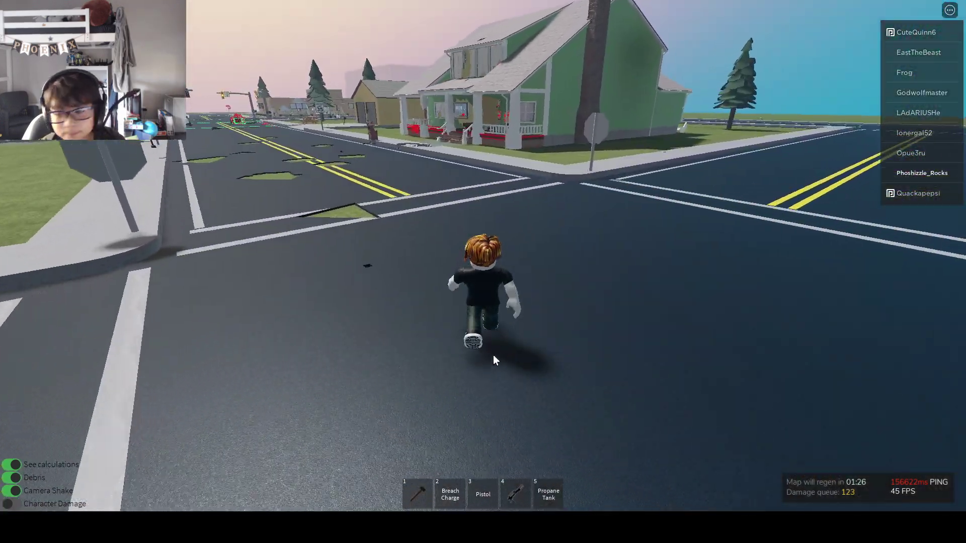
key(w)
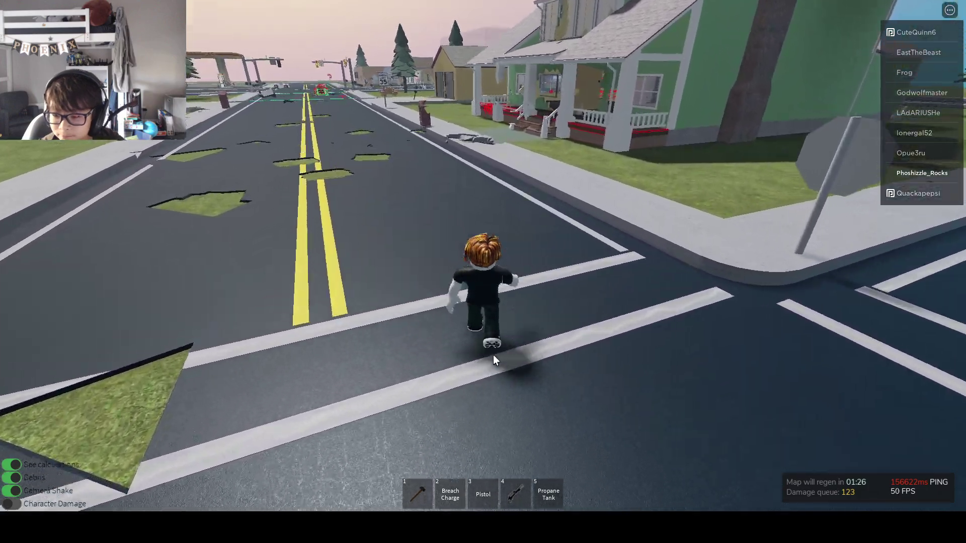
key(w)
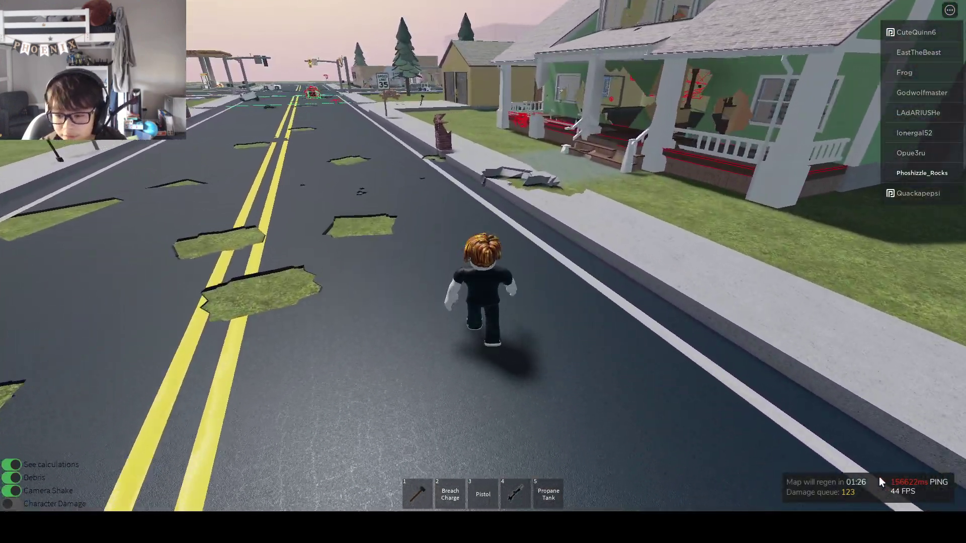
key(w)
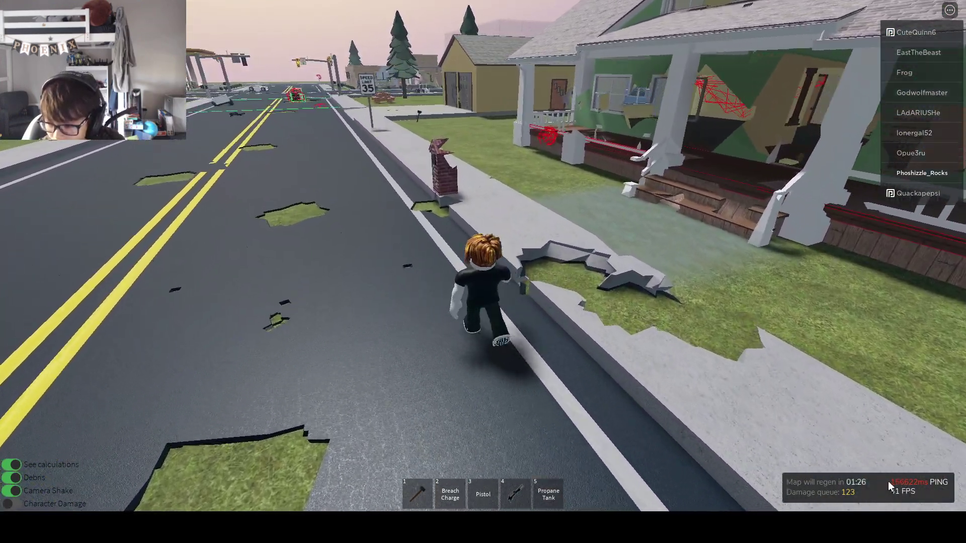
key(w)
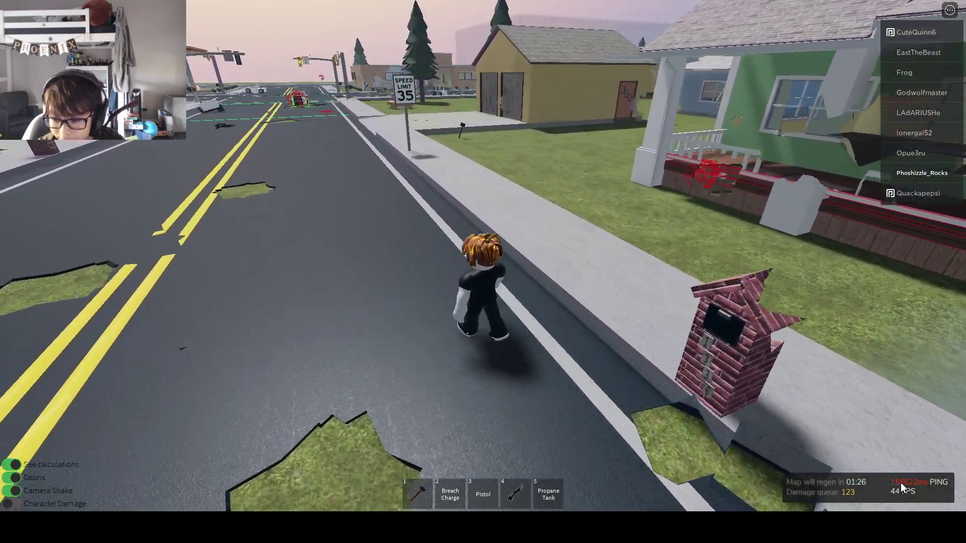
key(w)
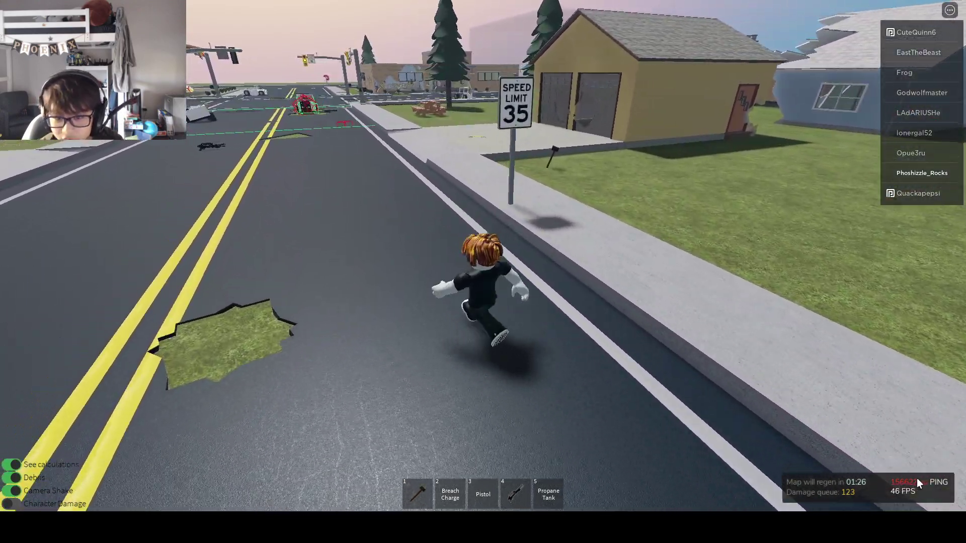
key(w)
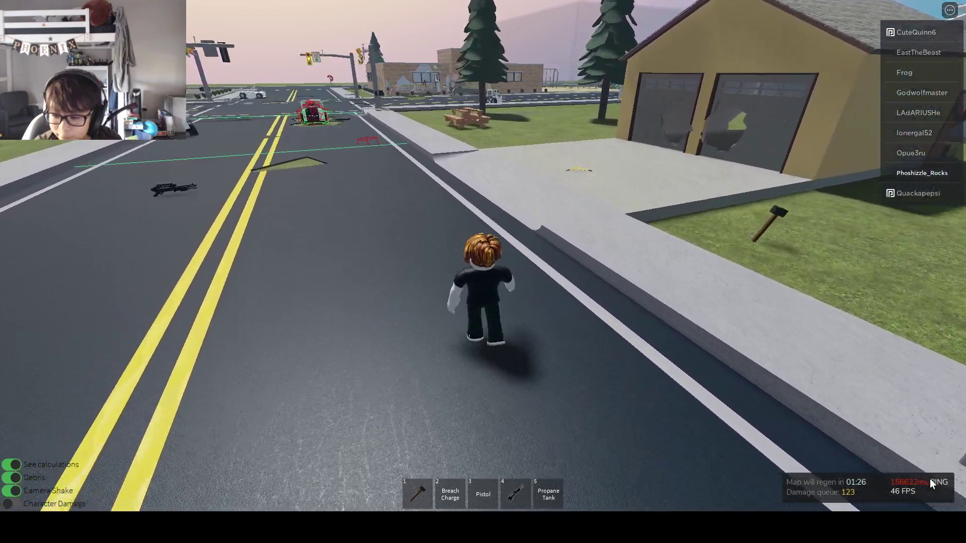
Walk up the garage driveway to grab the boomerang, then get into the white jeep
key(w)
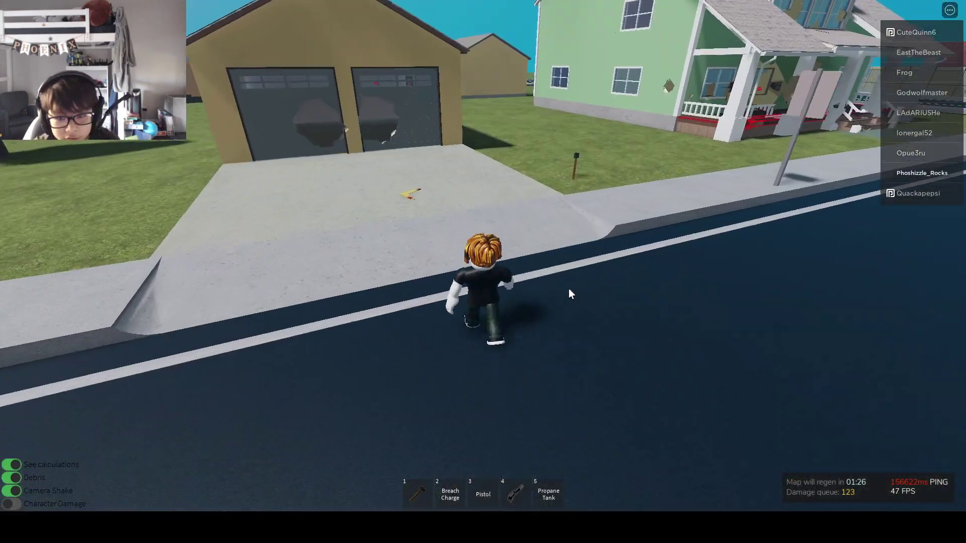
key(w)
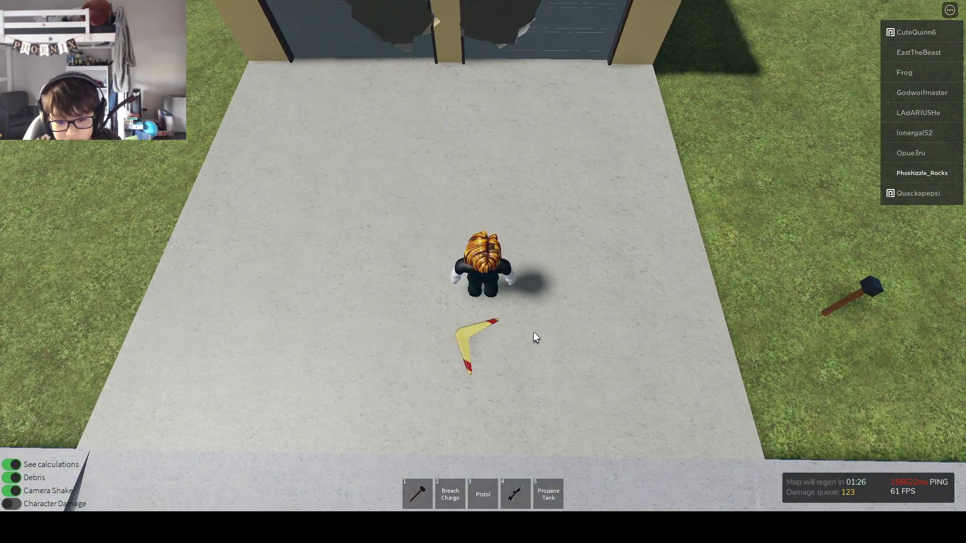
key(w)
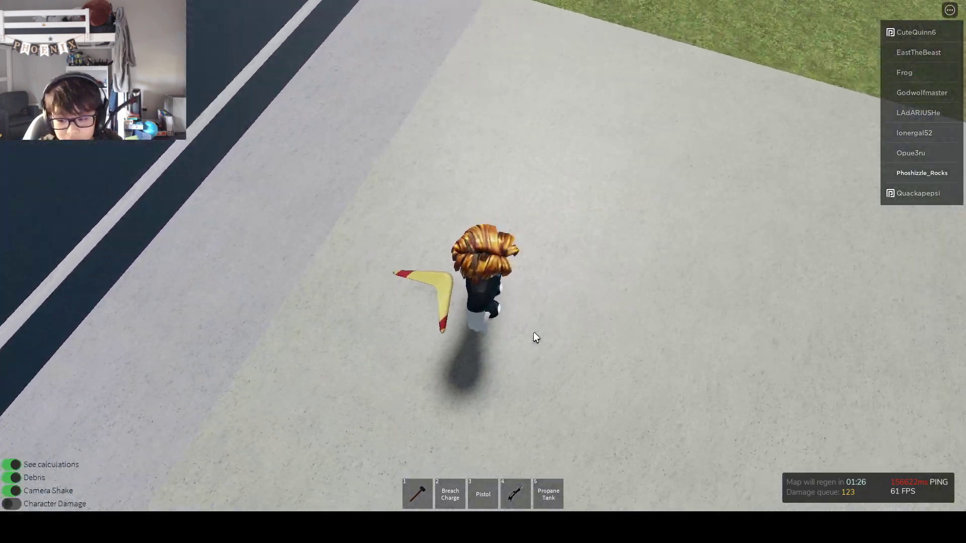
key(w)
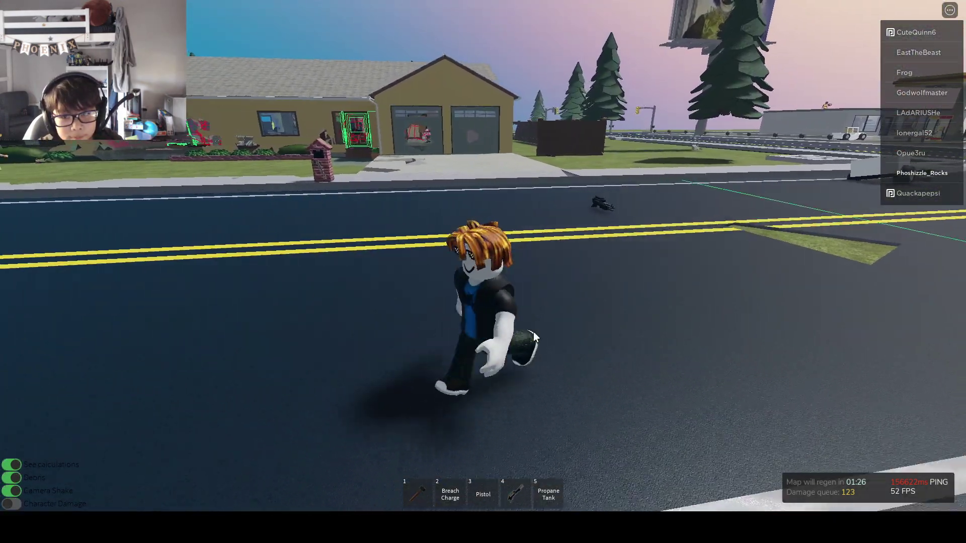
scroll(543, 318, up, 4)
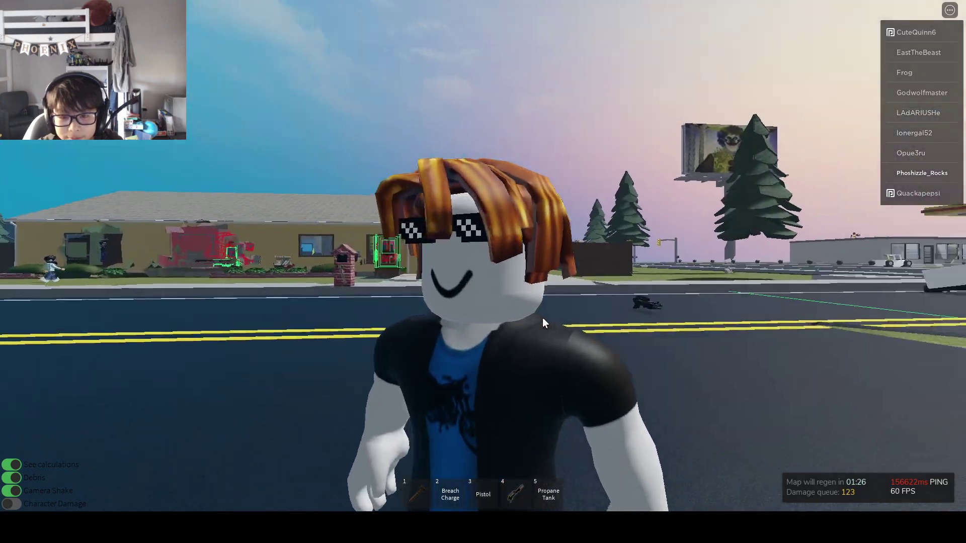
scroll(543, 318, up, 3)
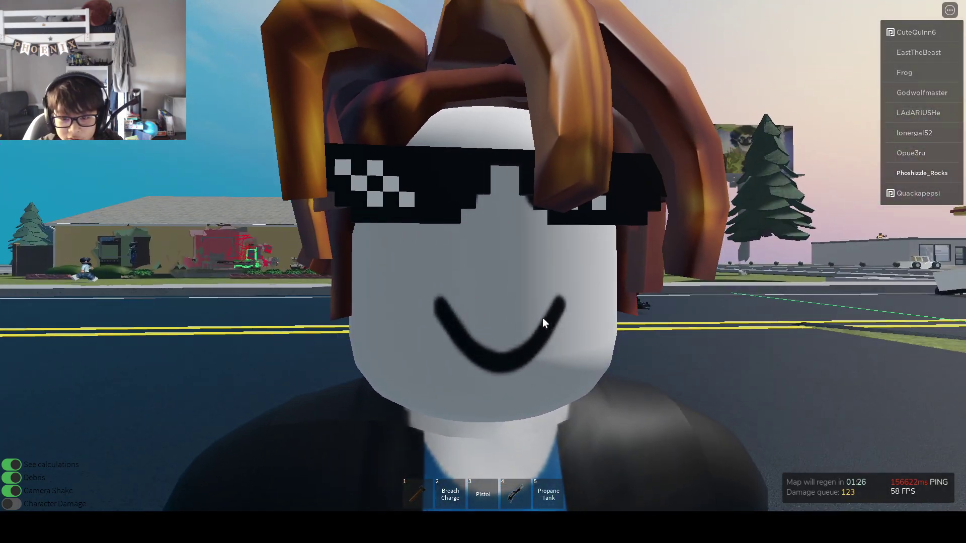
scroll(543, 318, down, 4)
key(w)
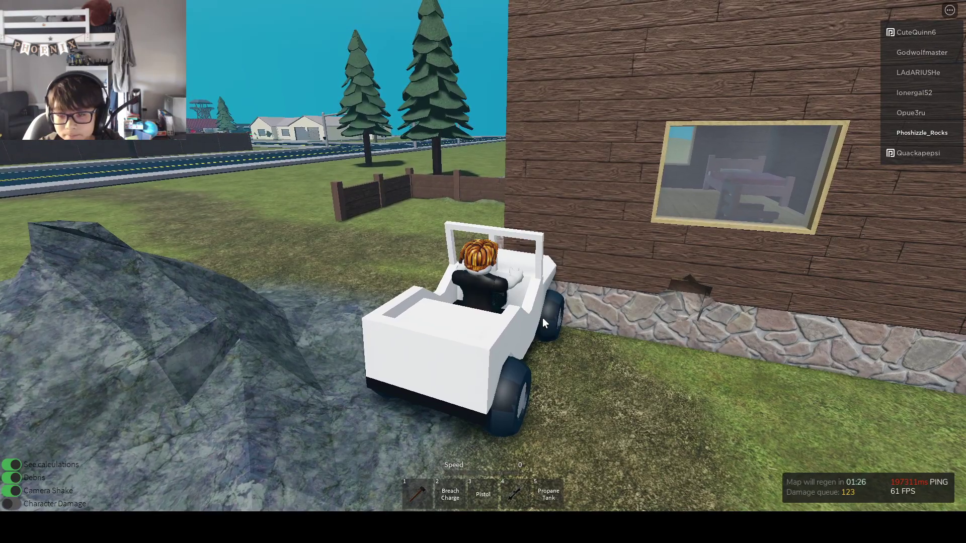
Back the jeep away from the house wall and drive it across the grass onto the road
key(w)
key(s)
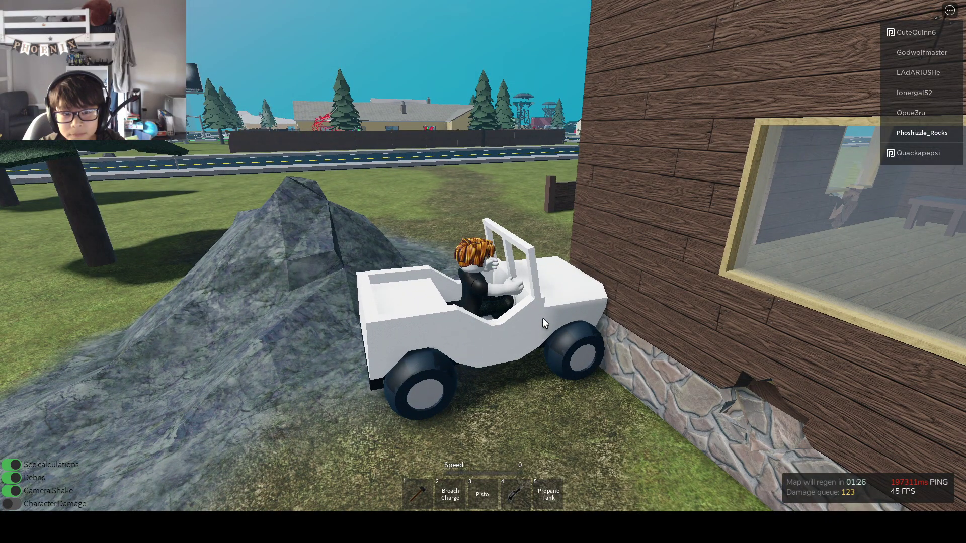
key(w)
key(w)
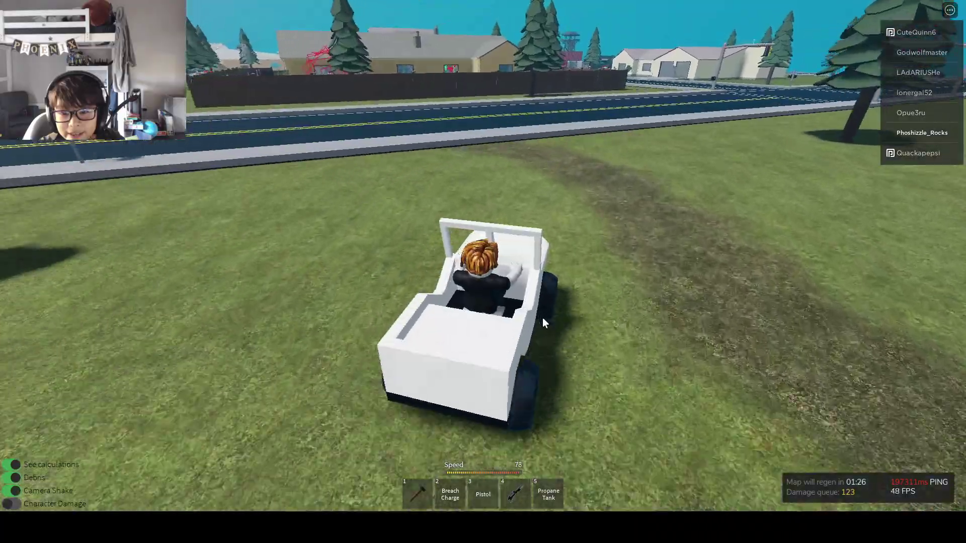
Speed along the road, veer across the grass to the wooden fence, and open the Esc menu
key(5)
key(w)
key(5)
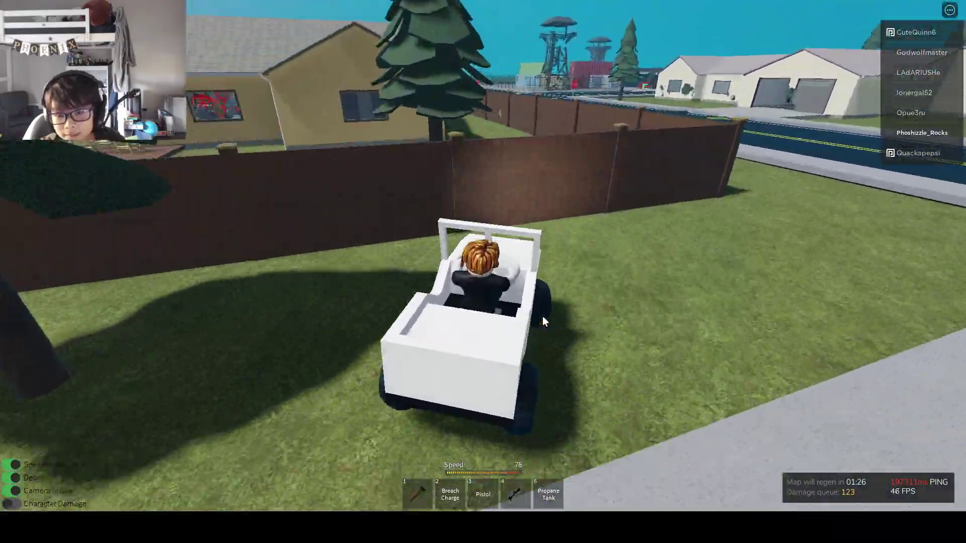
key(w)
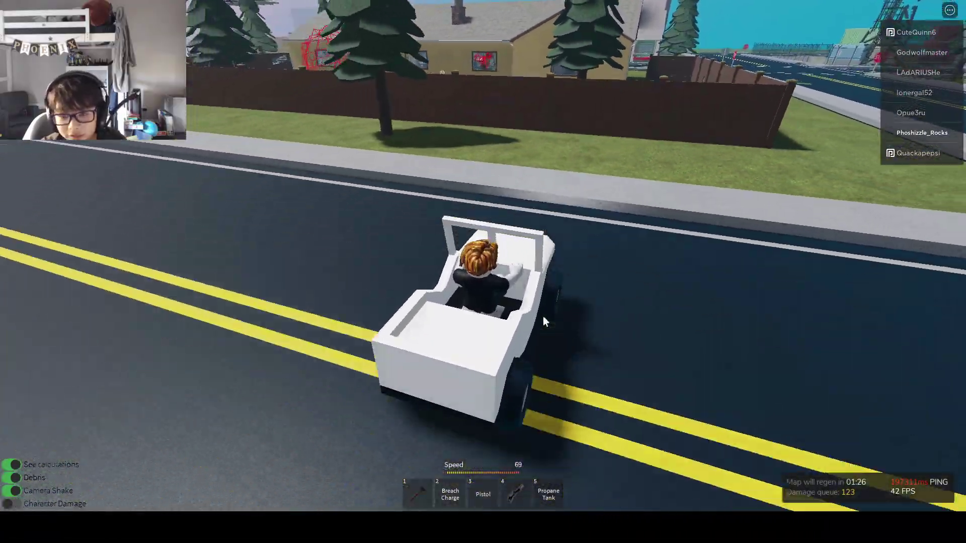
key(Escape)
key(Escape)
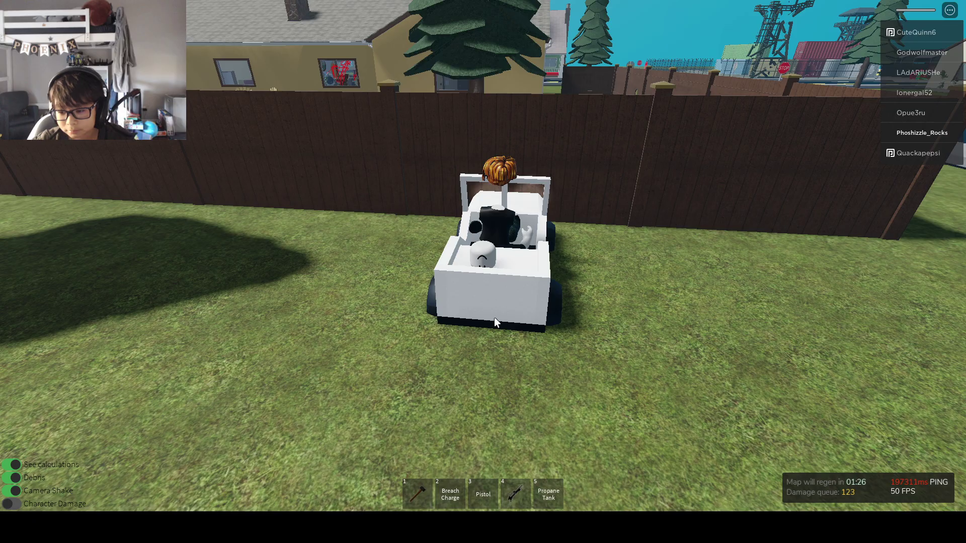
drag(494, 318, 669, 292)
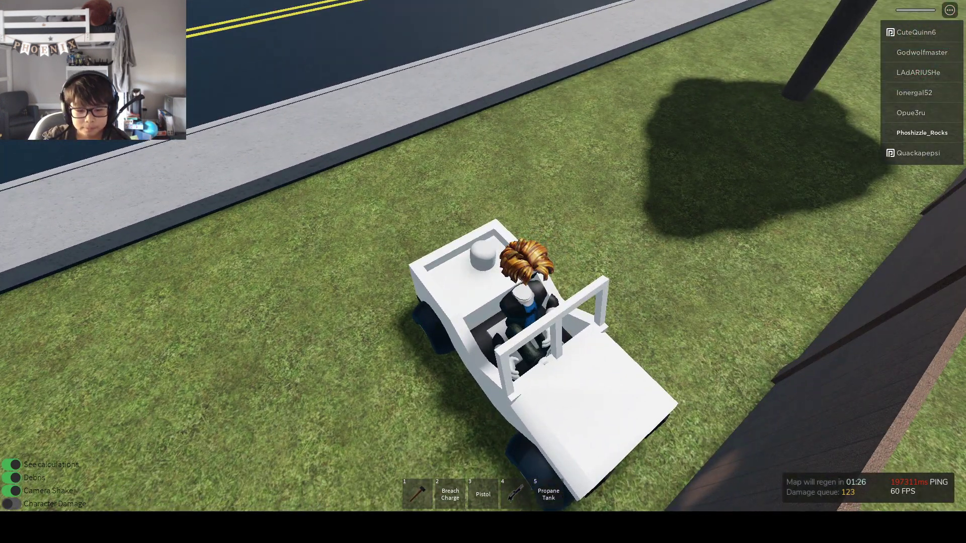
drag(620, 405, 525, 384)
scroll(525, 384, up, 3)
scroll(525, 385, up, 2)
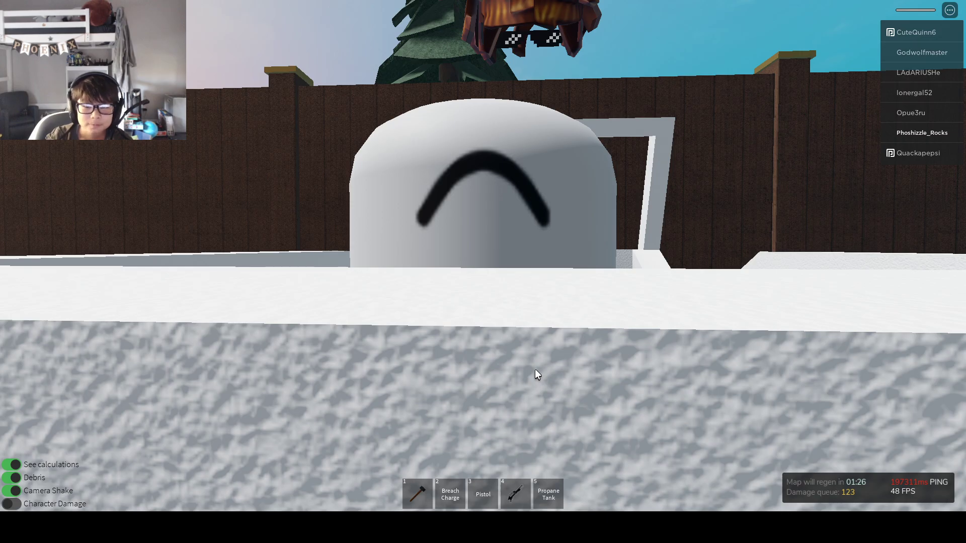
scroll(536, 369, down, 5)
mouse_move(535, 369)
mouse_down()
mouse_move(572, 325)
mouse_move(582, 333)
mouse_up()
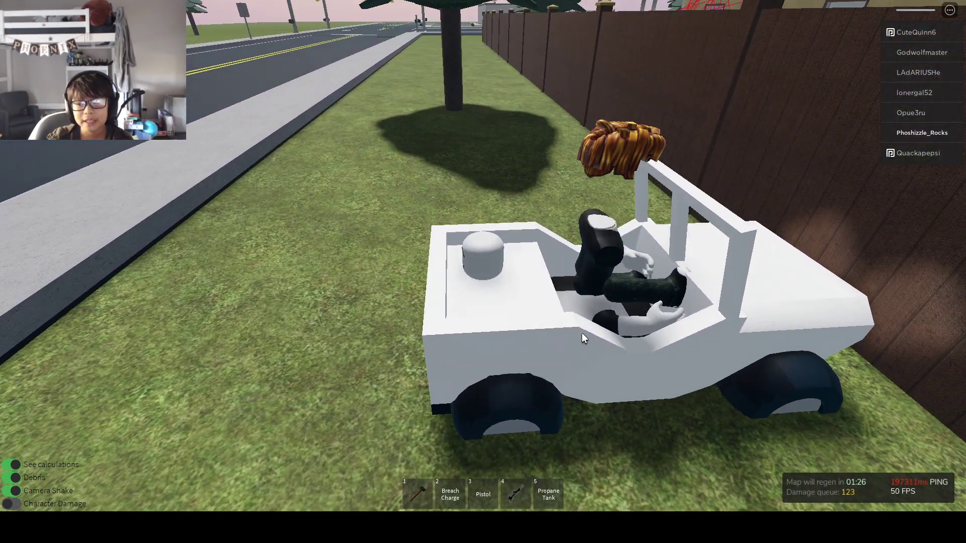